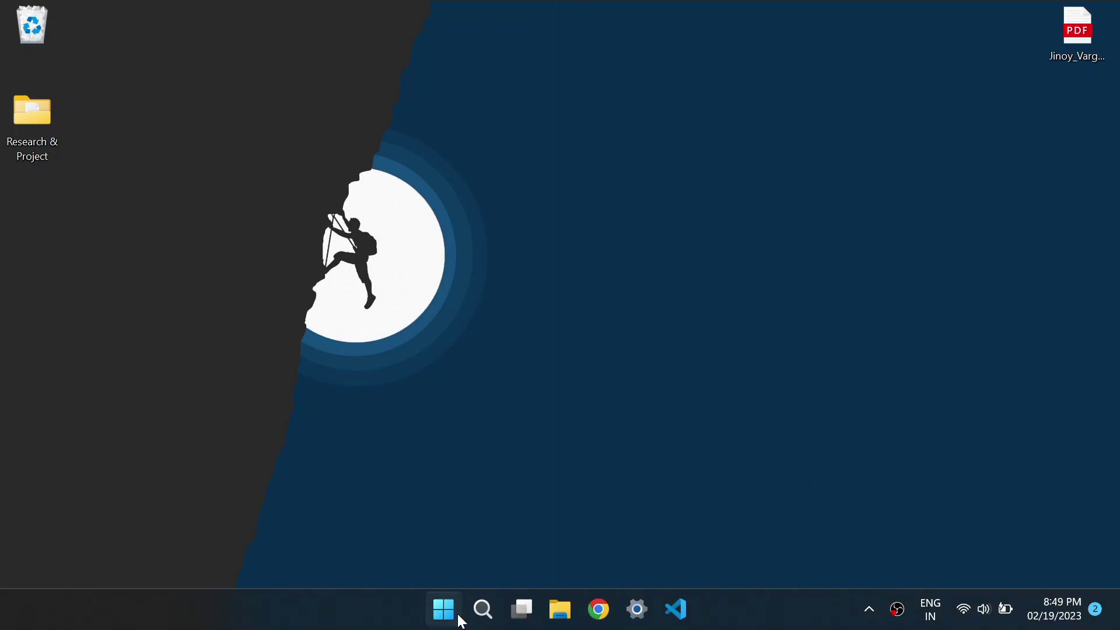
- Launch Microsoft Store from Start, search 'capcut' and open the CapCut app suggestion
left_click(457, 613)
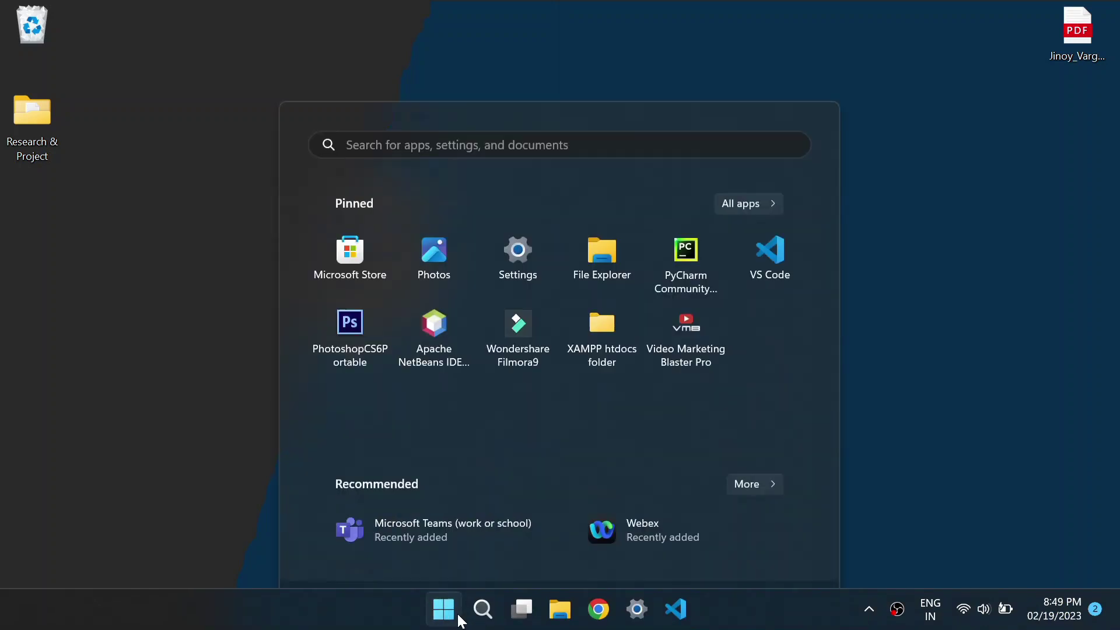
left_click(337, 219)
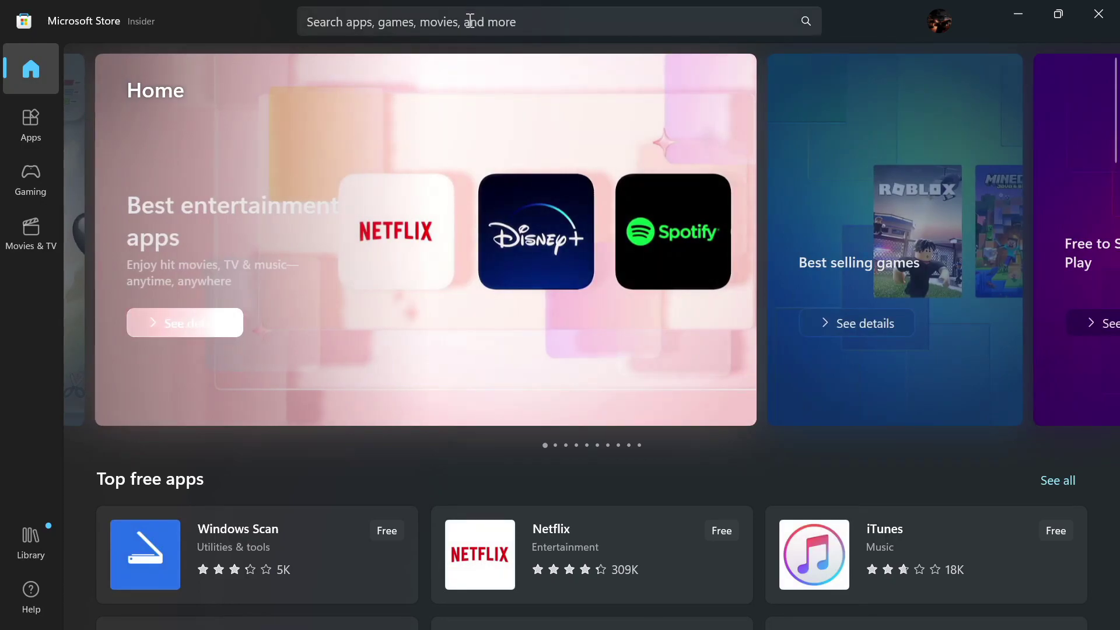
left_click(470, 21)
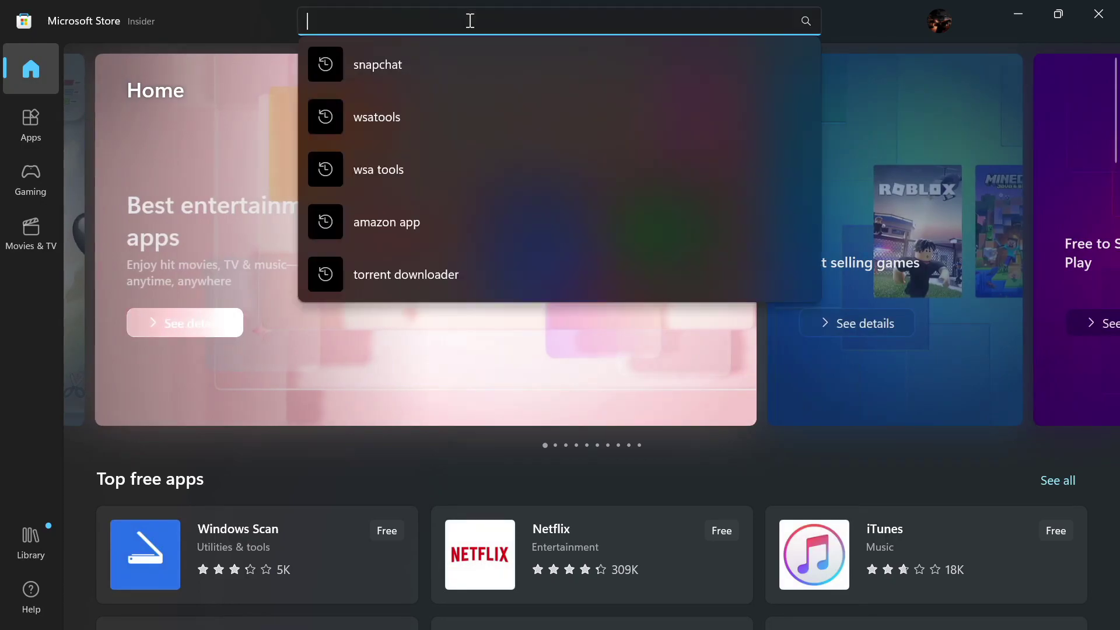
type("cap")
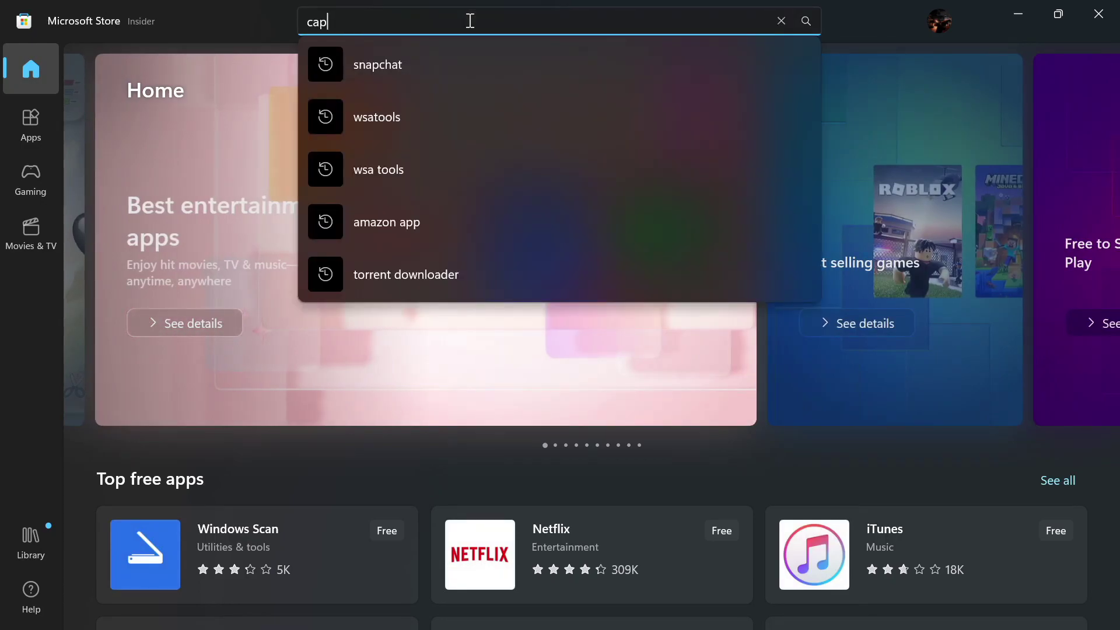
type("cut")
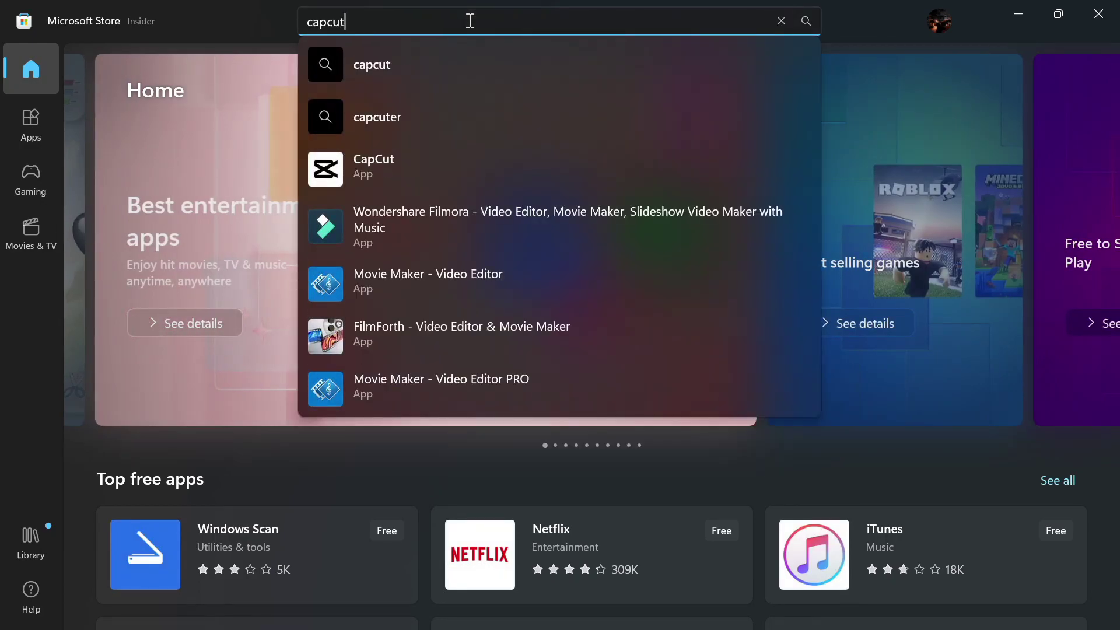
key("Down")
key("Down")
key("Down")
key("Return")
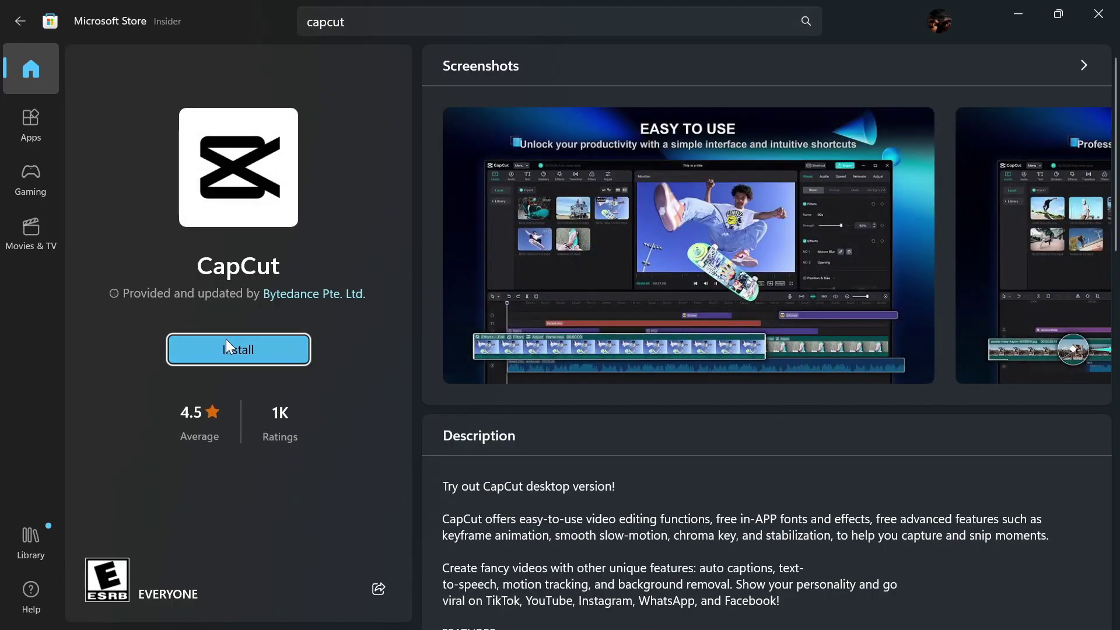
- Install CapCut from its store page and wait until it shows Installed
left_click(226, 341)
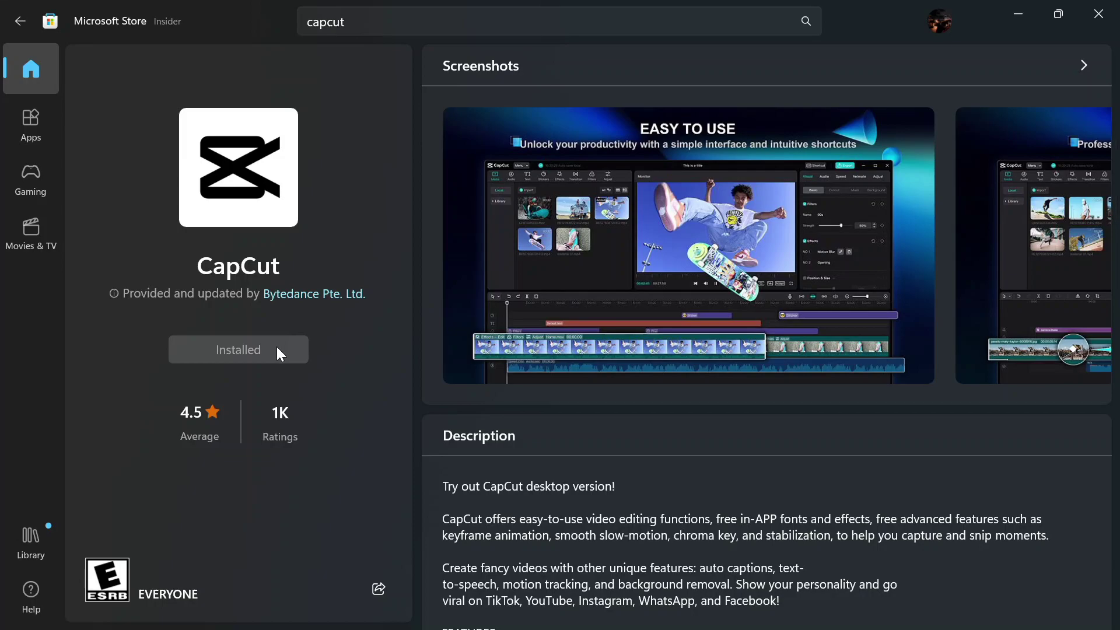
- Launch CapCut from Windows Search using 'cap' and get Microsoft Store out of the way
left_click(472, 617)
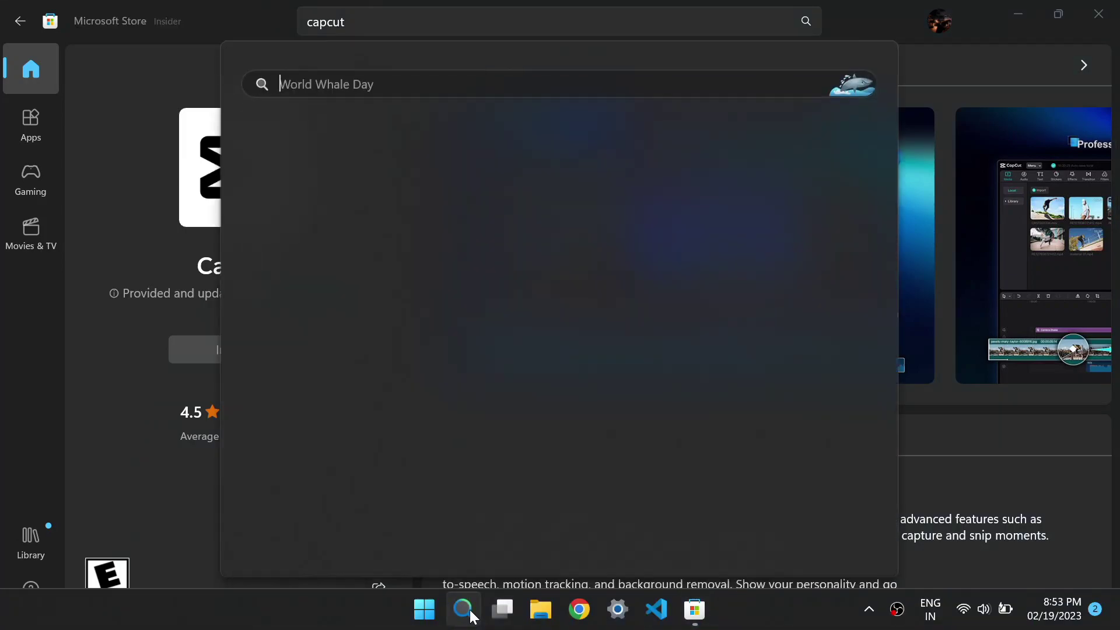
type("capCut")
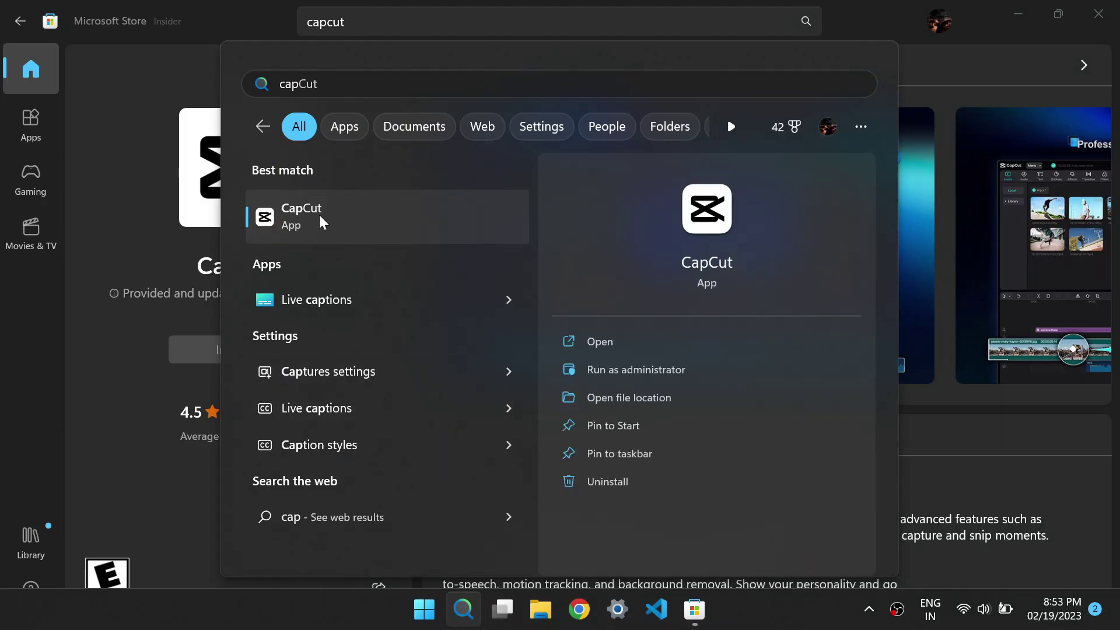
left_click(325, 225)
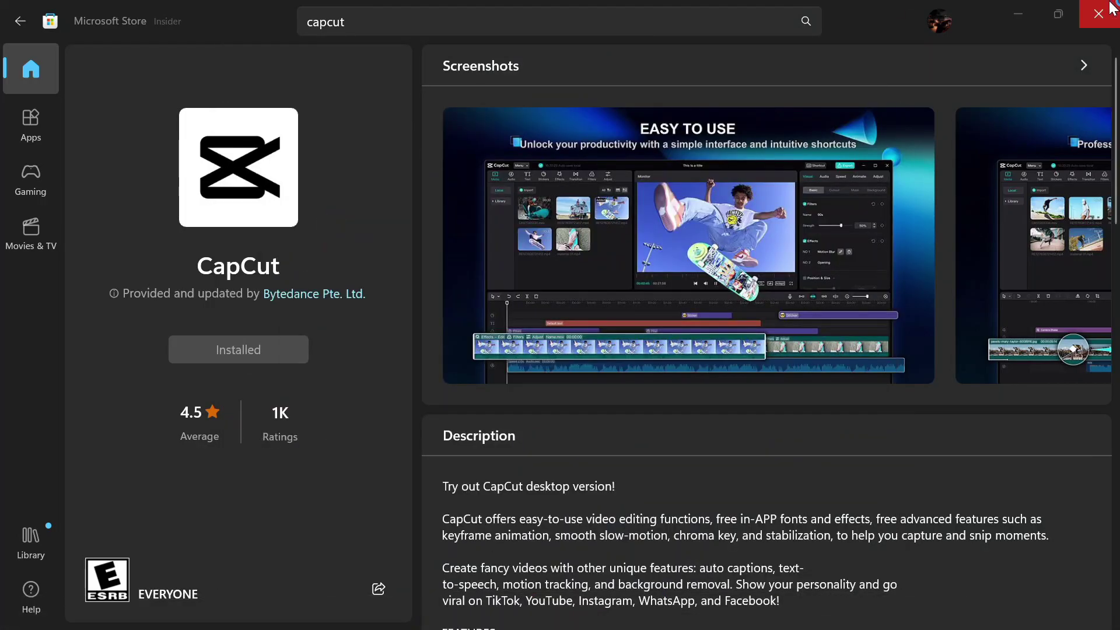
key("super+d")
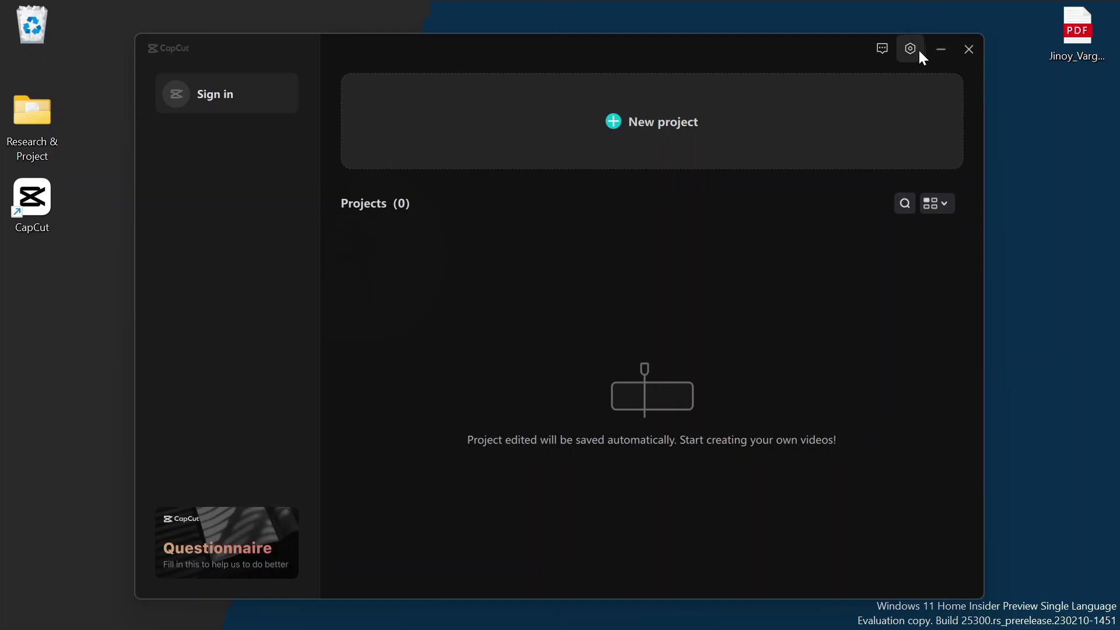
left_click(634, 135)
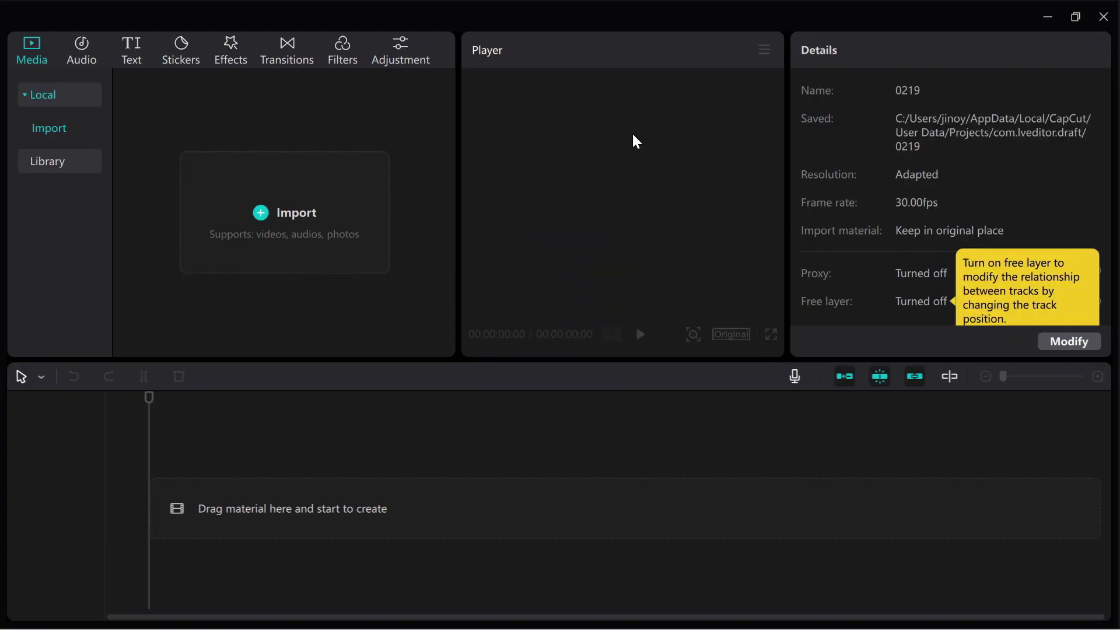
left_click(265, 225)
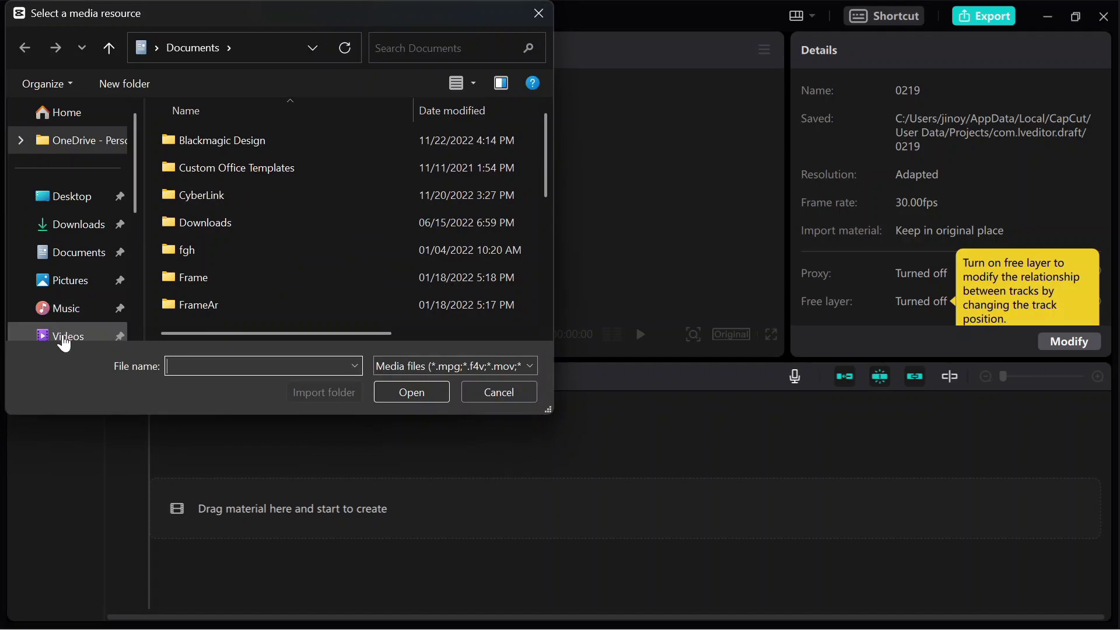
left_click(60, 335)
scroll(233, 272, "down", 10)
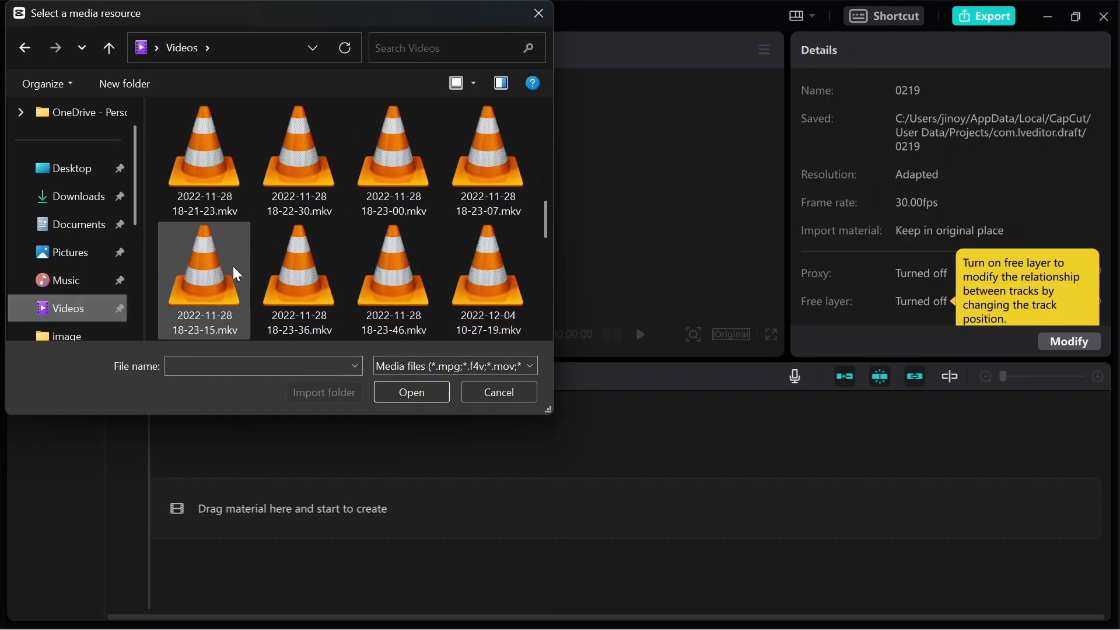
double_click(332, 273)
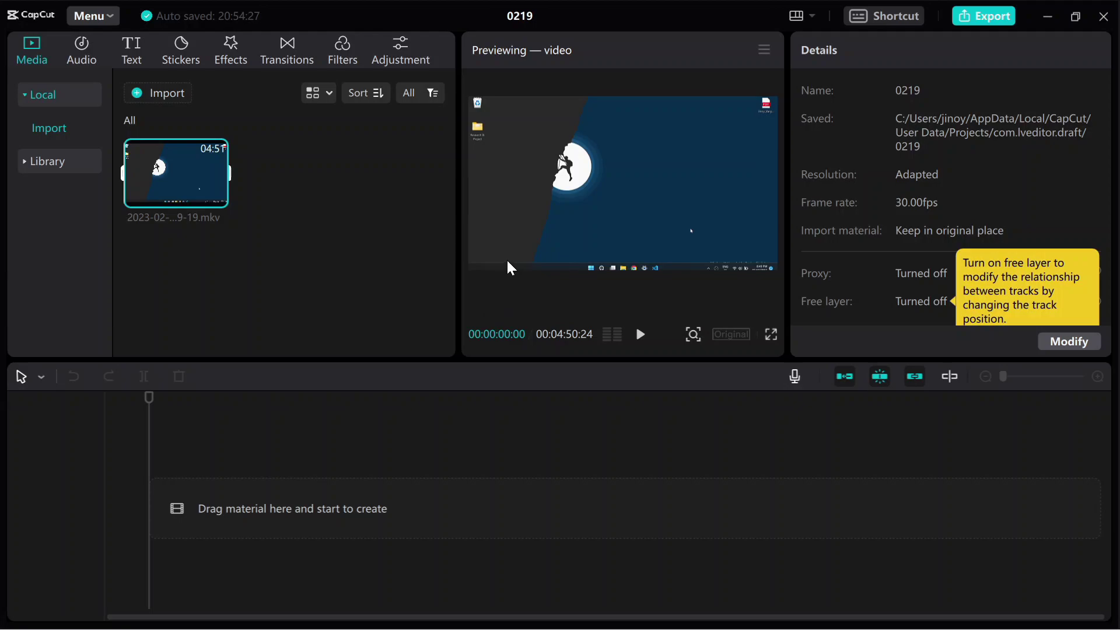
mouse_move(172, 191)
left_click_drag(172, 192, 165, 516)
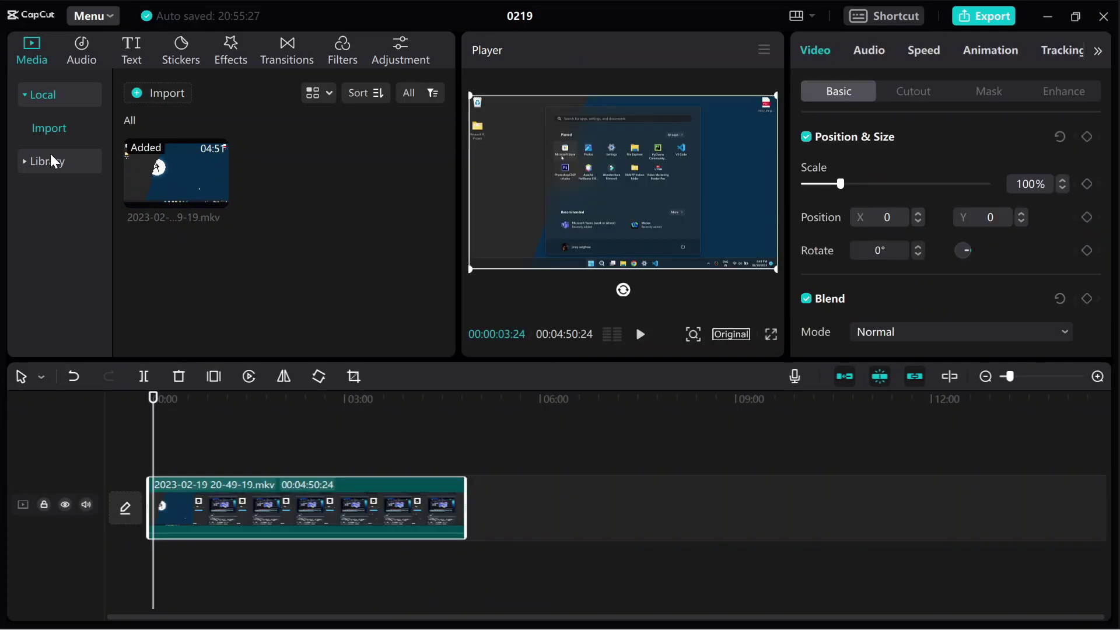
- Look through the Audio and Text panels, then scroll the Trending stickers to the SHARE/99K/SUBSCRIBE row
left_click(94, 53)
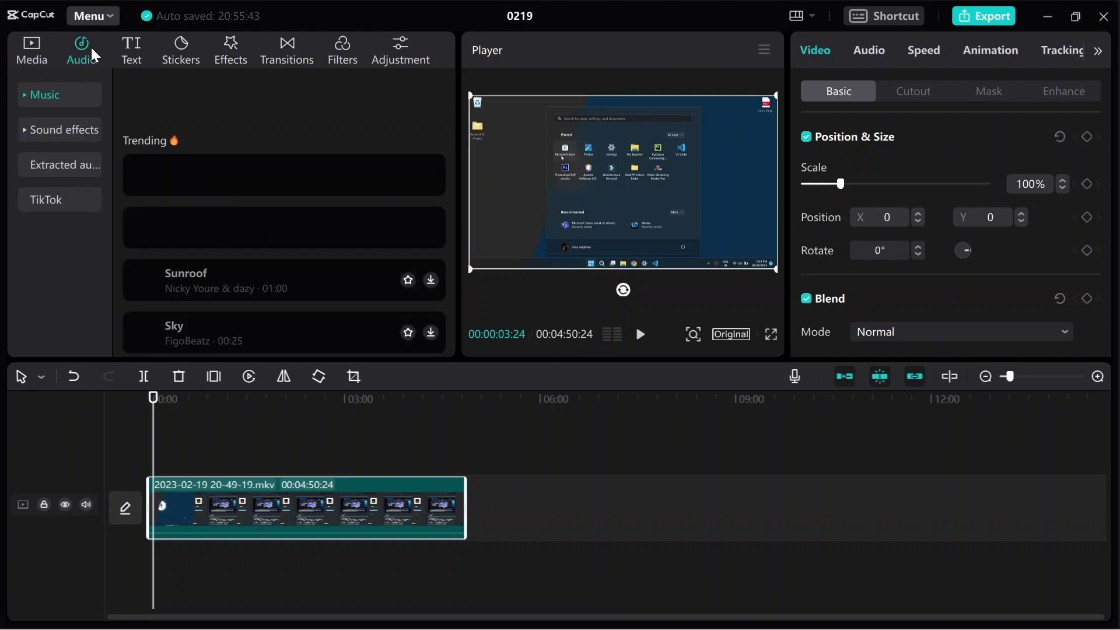
left_click(133, 58)
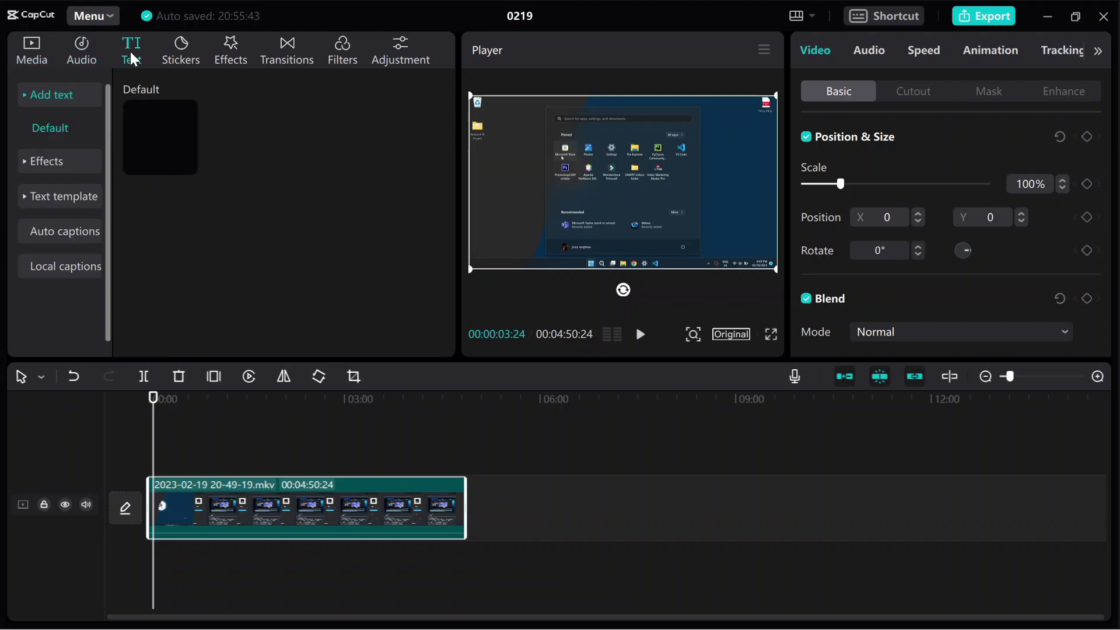
left_click(182, 57)
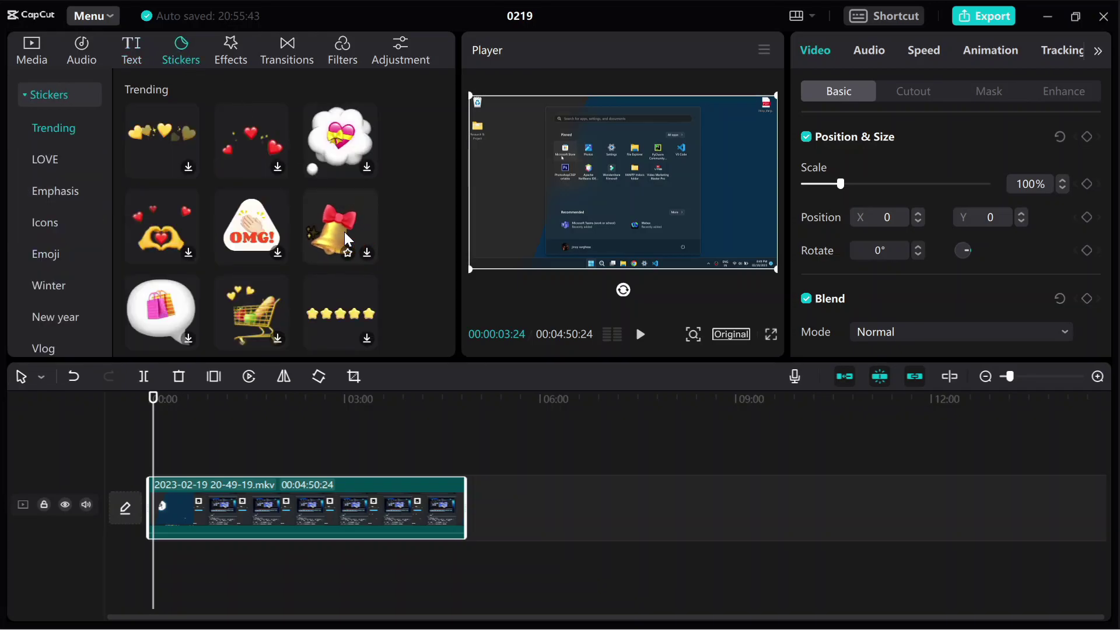
scroll(347, 242, "down", 2)
scroll(348, 239, "down", 3)
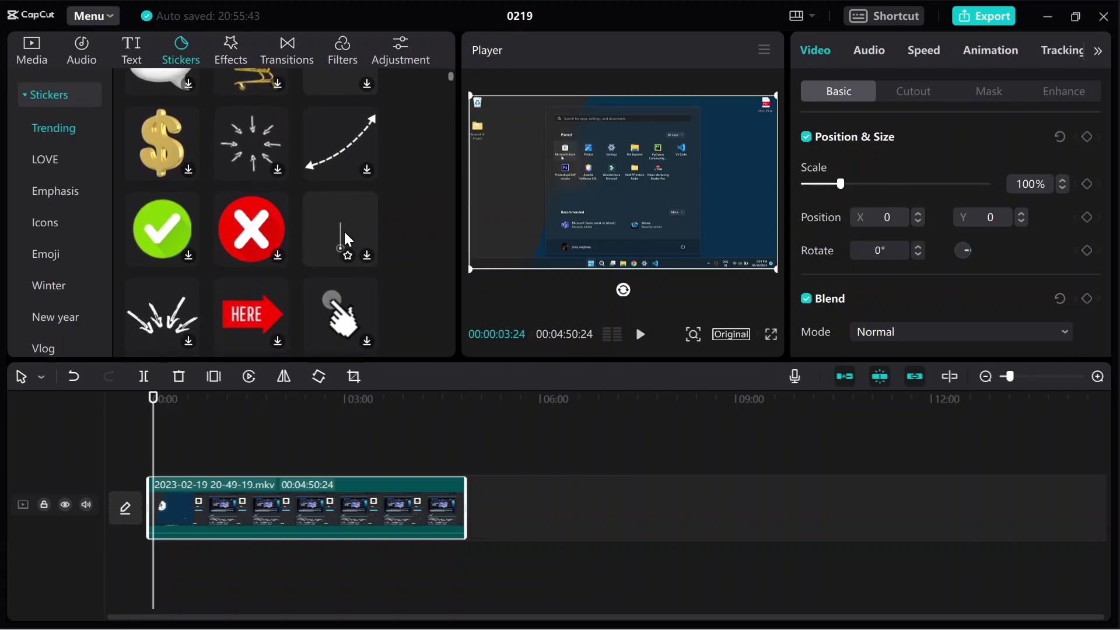
scroll(347, 239, "down", 2)
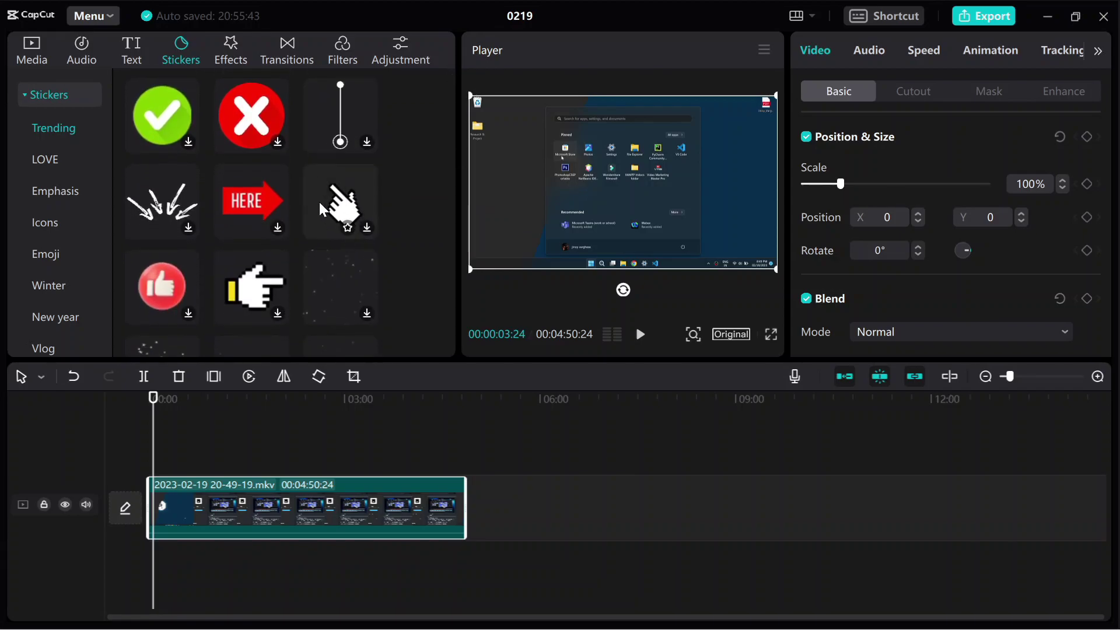
scroll(322, 210, "down", 3)
scroll(322, 210, "up", 1)
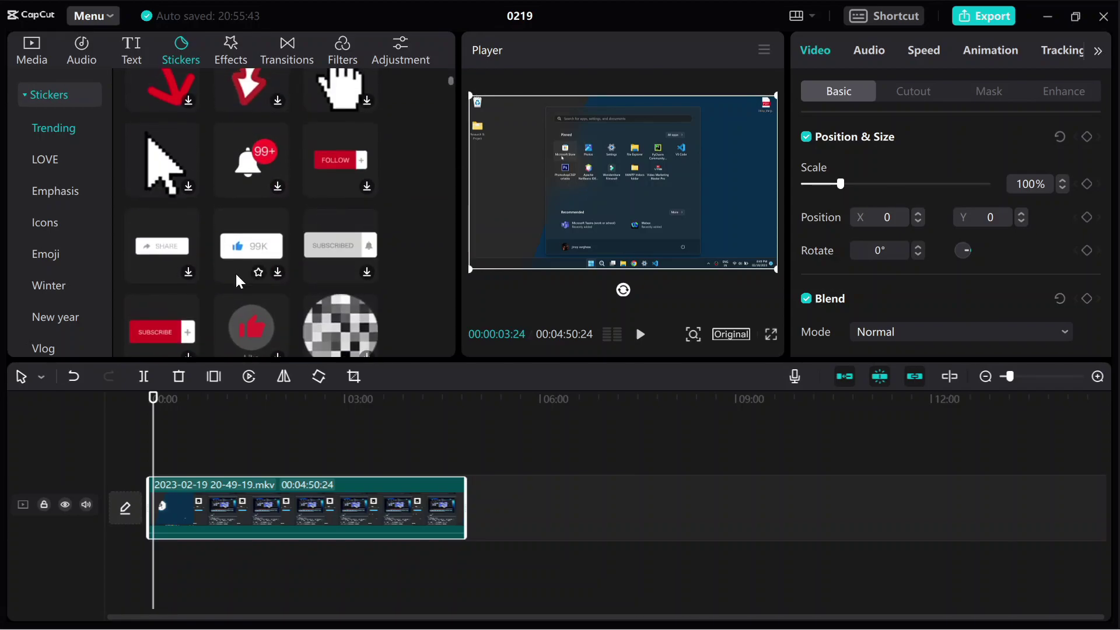
scroll(239, 282, "down", 2)
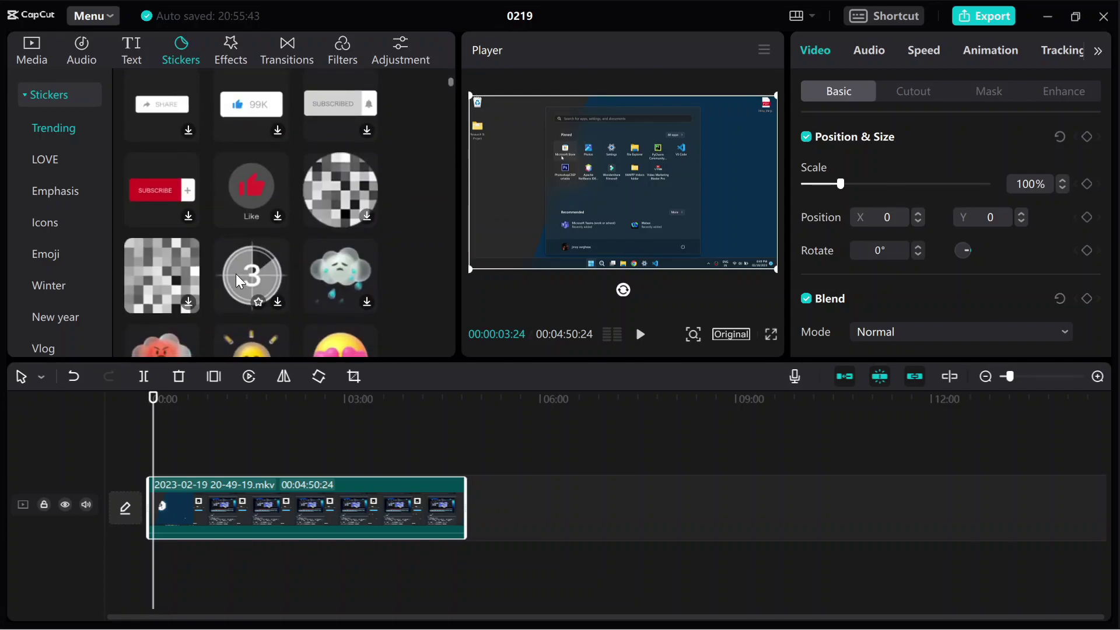
- Preview the SUBSCRIBE sticker in the player, widen the player, and check its options menu
left_click(189, 216)
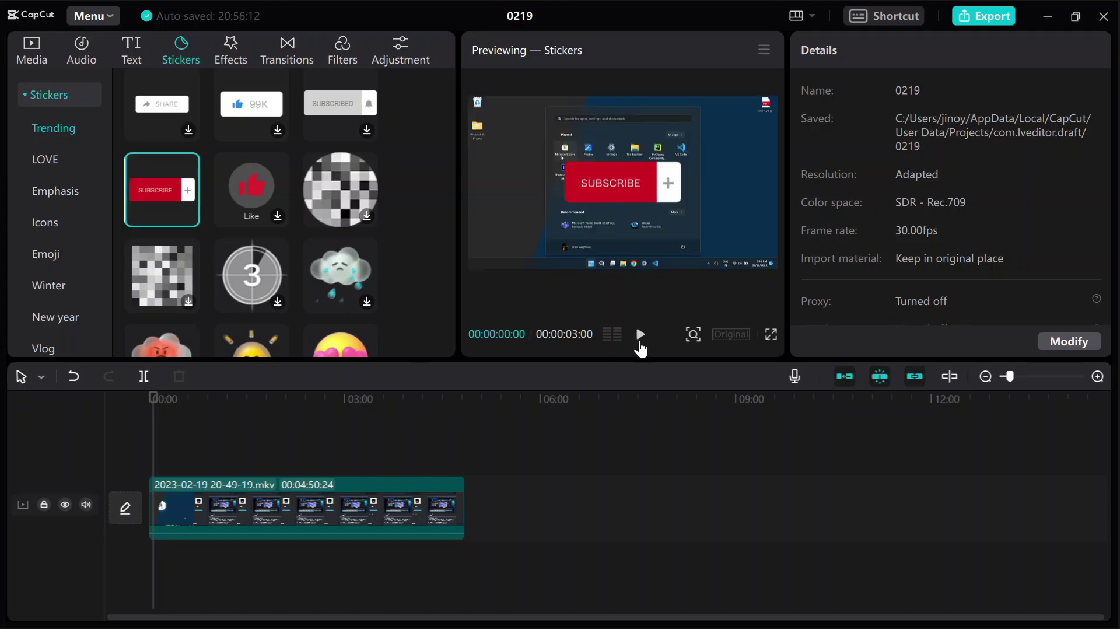
left_click_drag(786, 237, 793, 237)
left_click(771, 50)
mouse_move(760, 118)
left_click(875, 153)
left_click(808, 17)
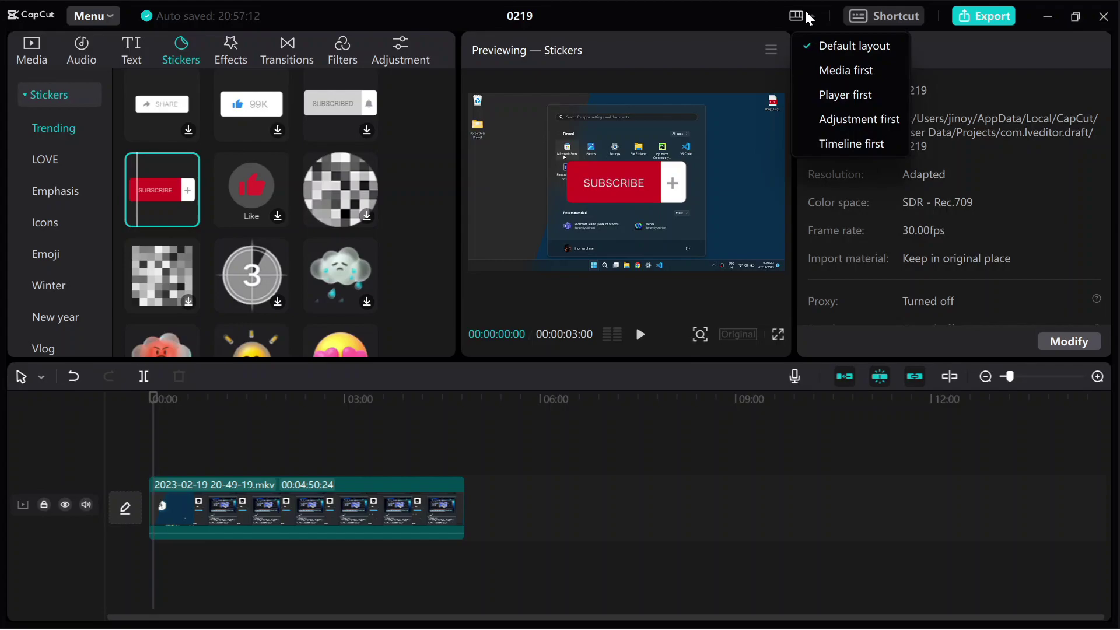
- Restore the Default layout, float the Details panel over the player and minimize it
left_click(849, 45)
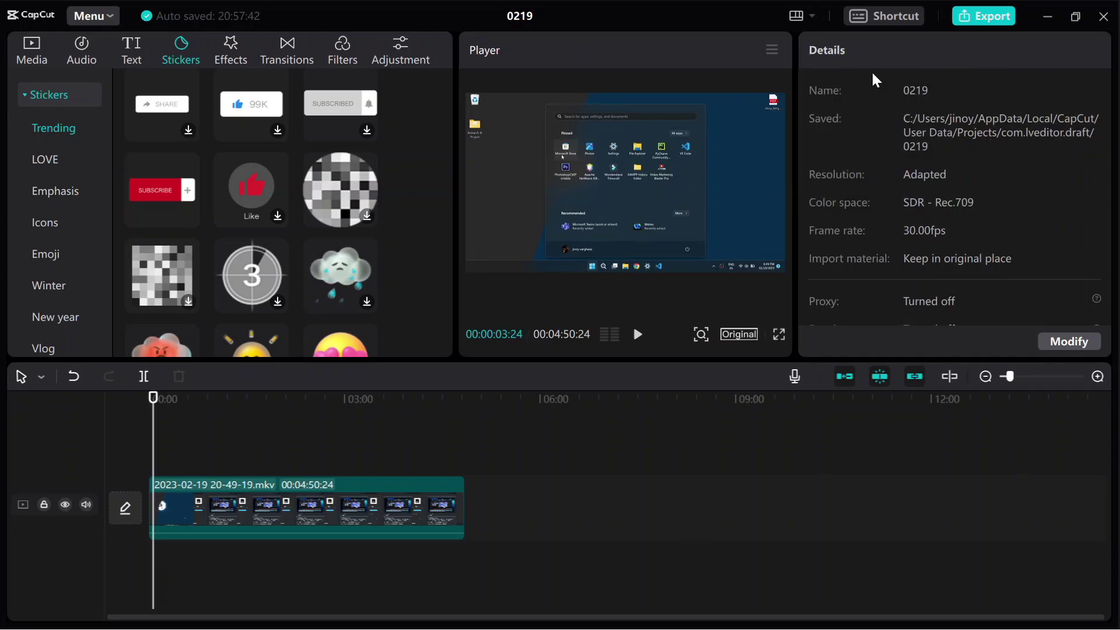
left_click_drag(871, 175, 932, 195)
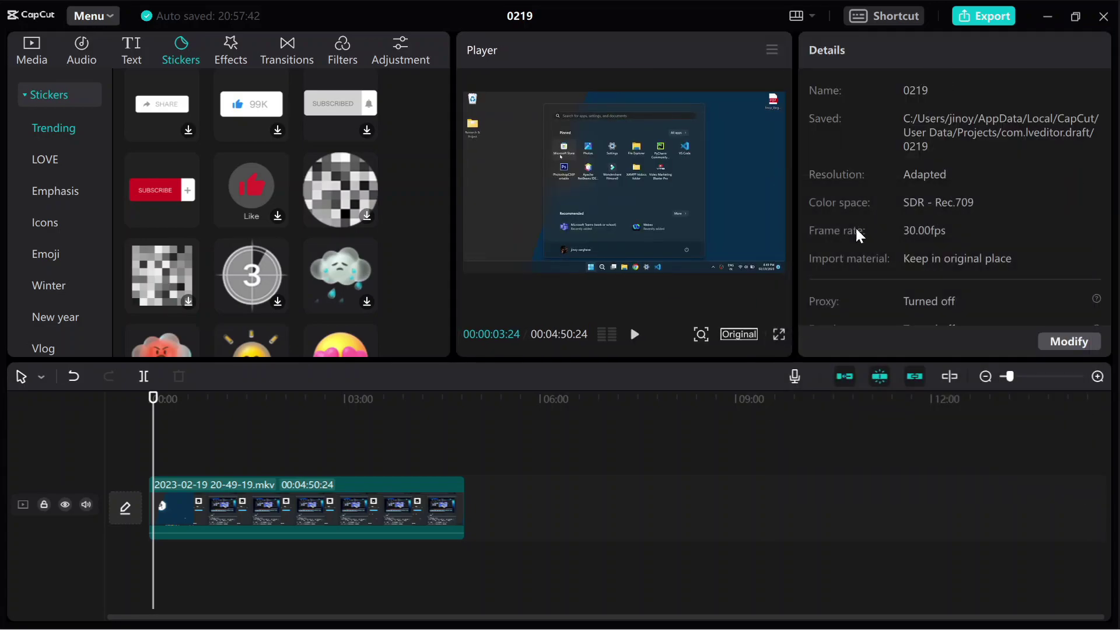
left_click_drag(852, 230, 770, 314)
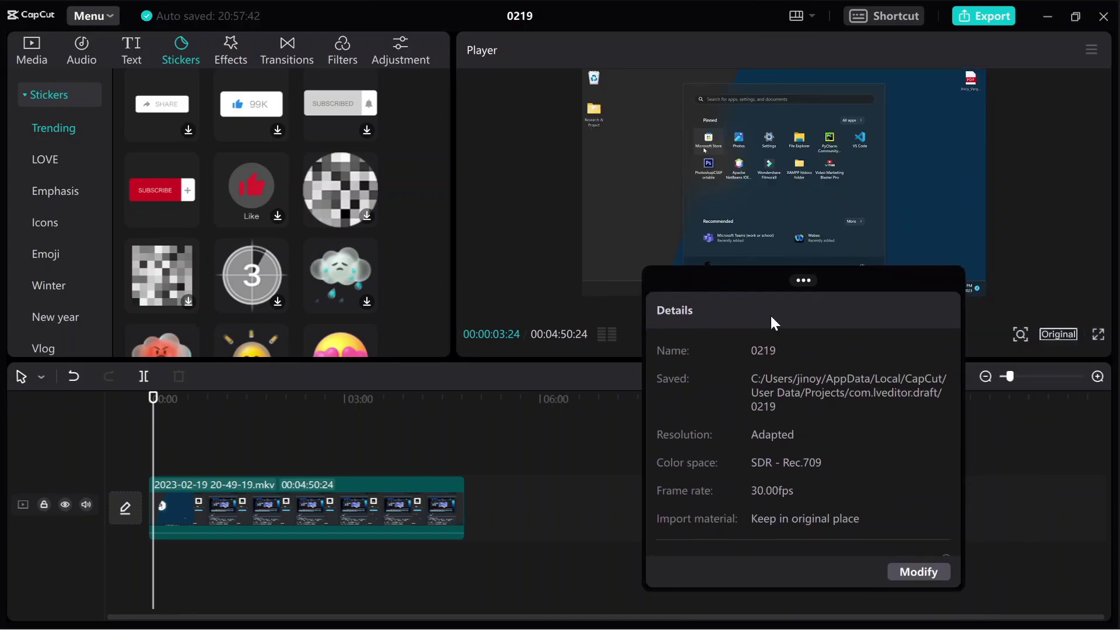
mouse_move(802, 282)
left_click(888, 279)
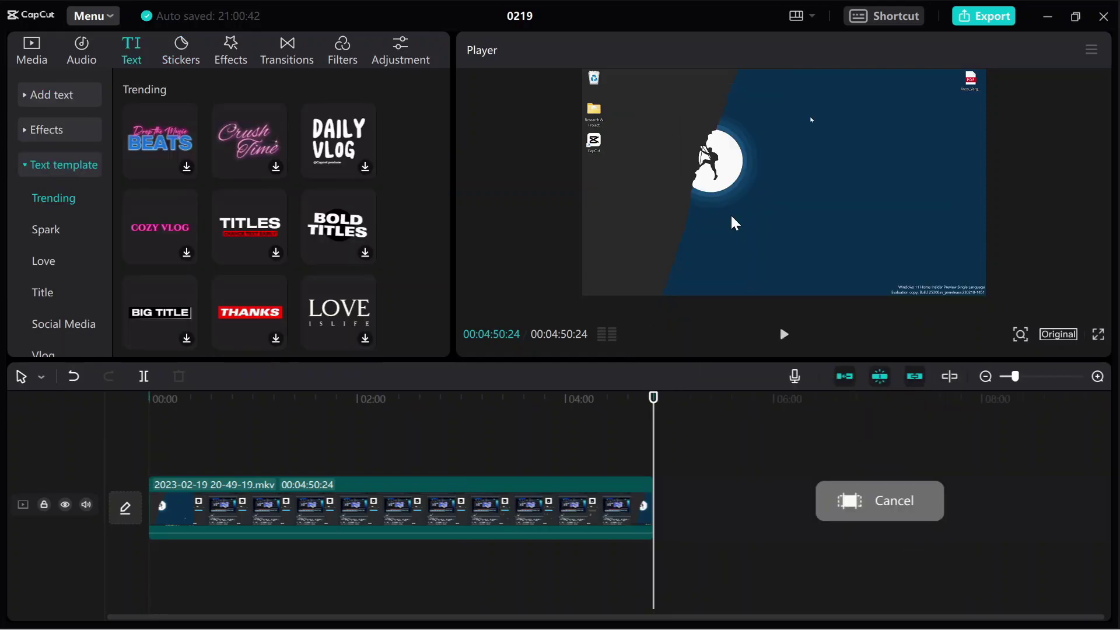
left_click(963, 21)
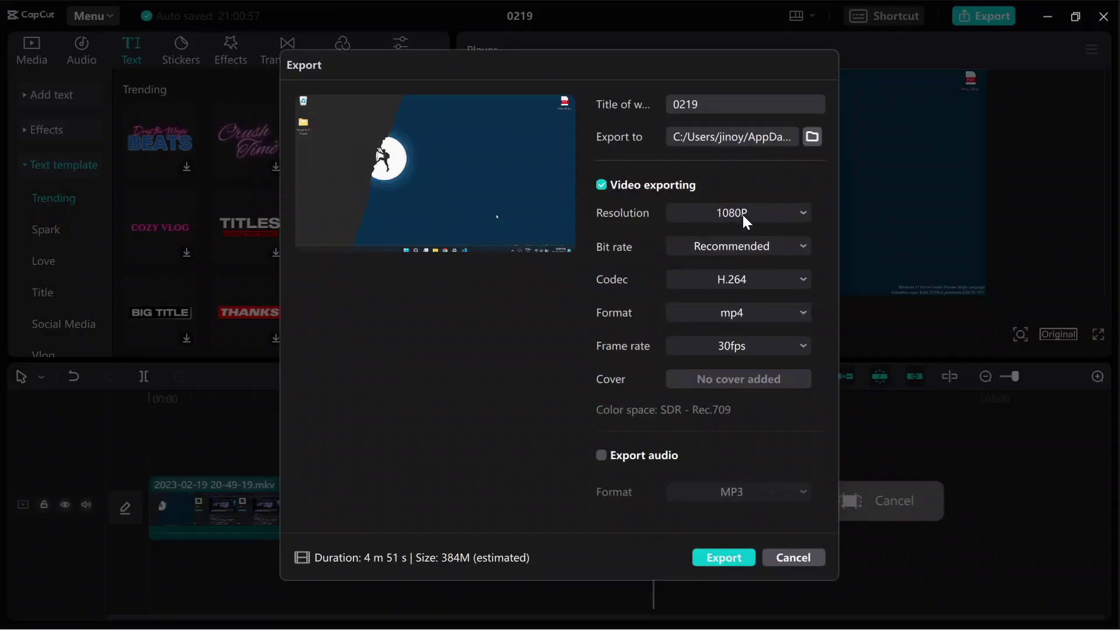
- Set the export resolution to 4K and frame rate to 60fps, then cancel without exporting
left_click(743, 215)
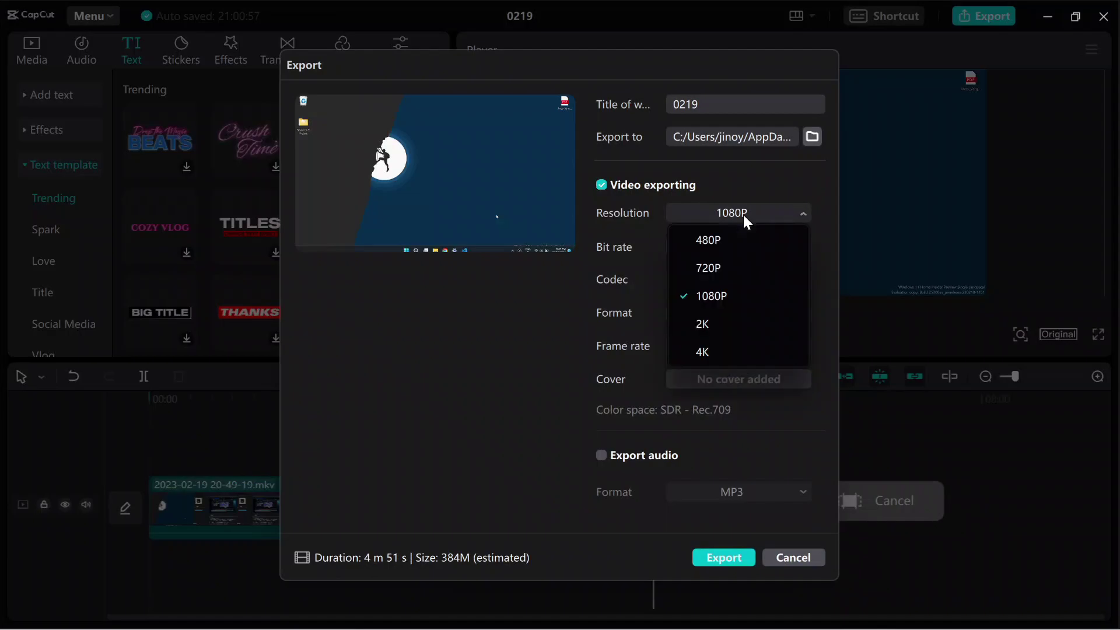
left_click(711, 350)
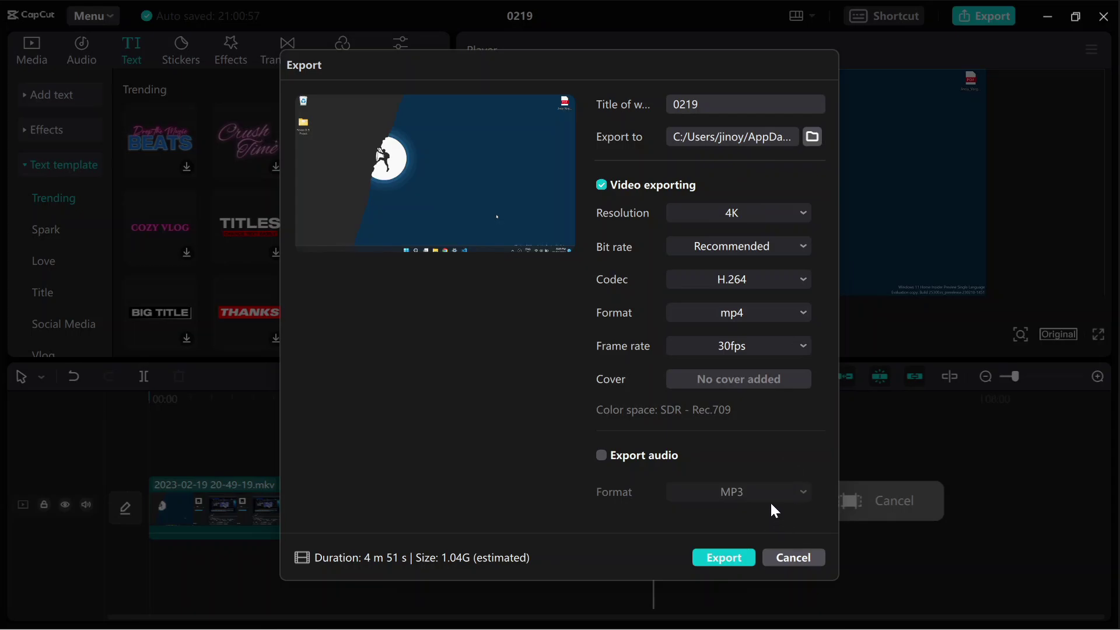
left_click(727, 346)
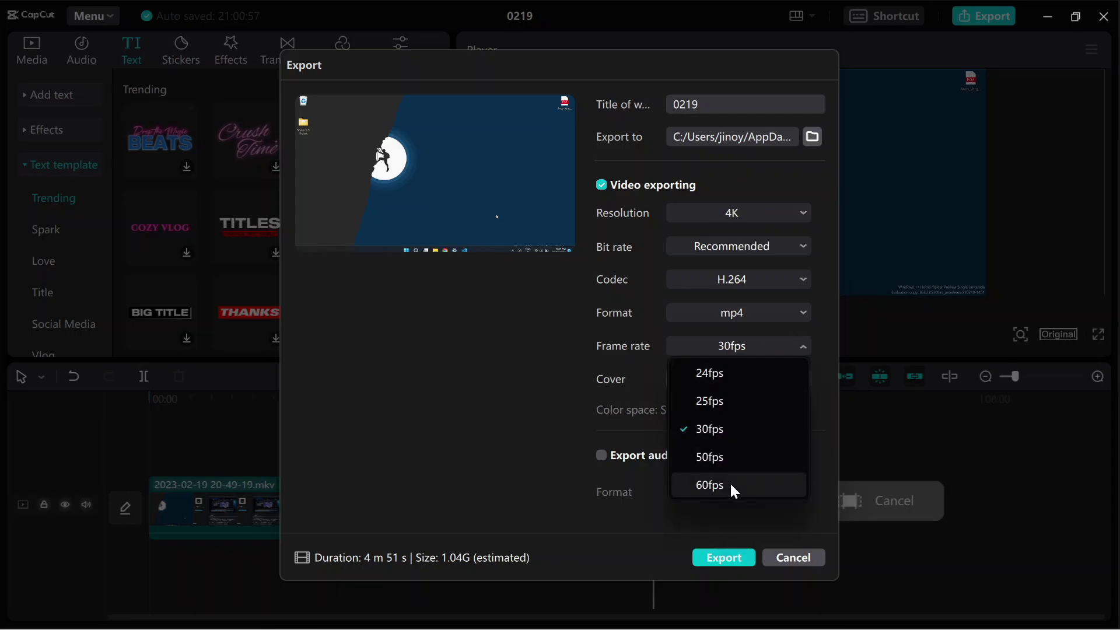
left_click(734, 490)
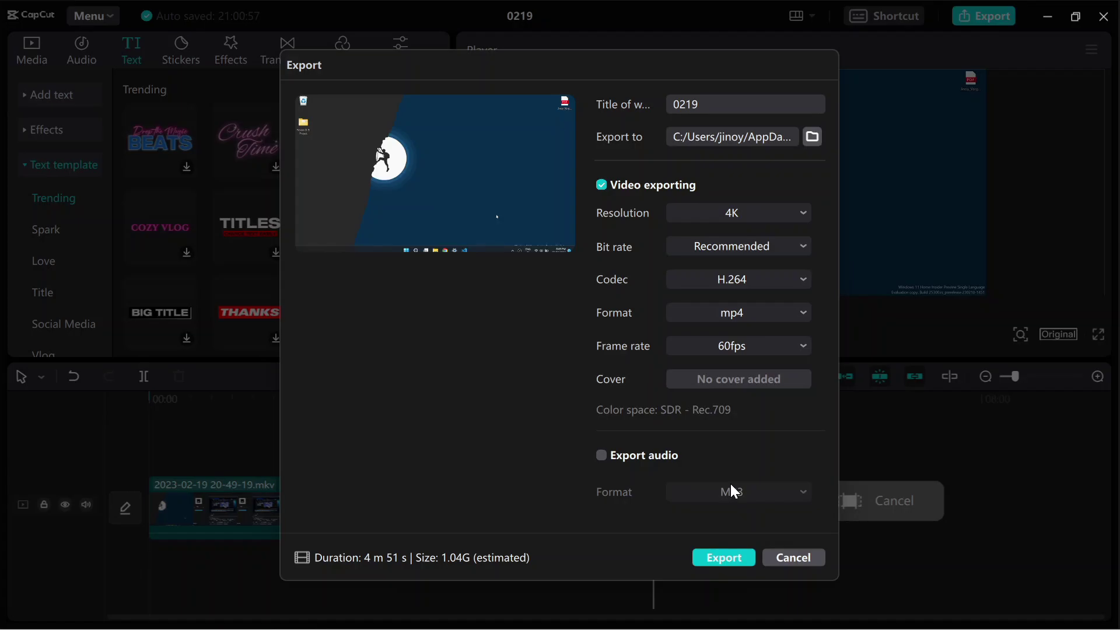
left_click(785, 561)
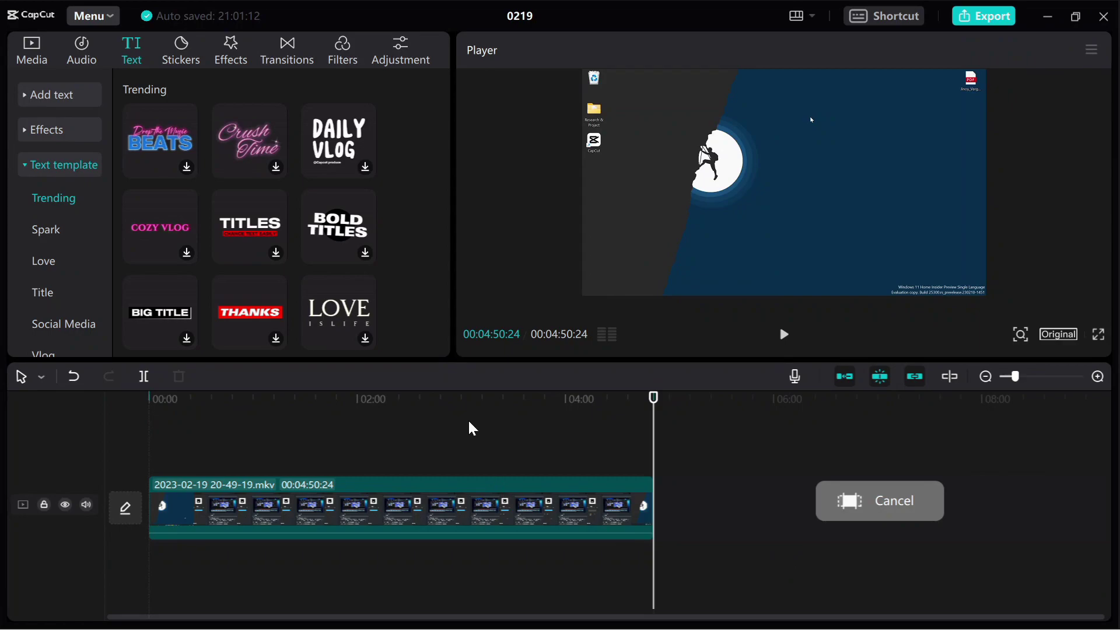
- Switch back to the Media library showing the added recording and open the player's ≡ menu
left_click(44, 57)
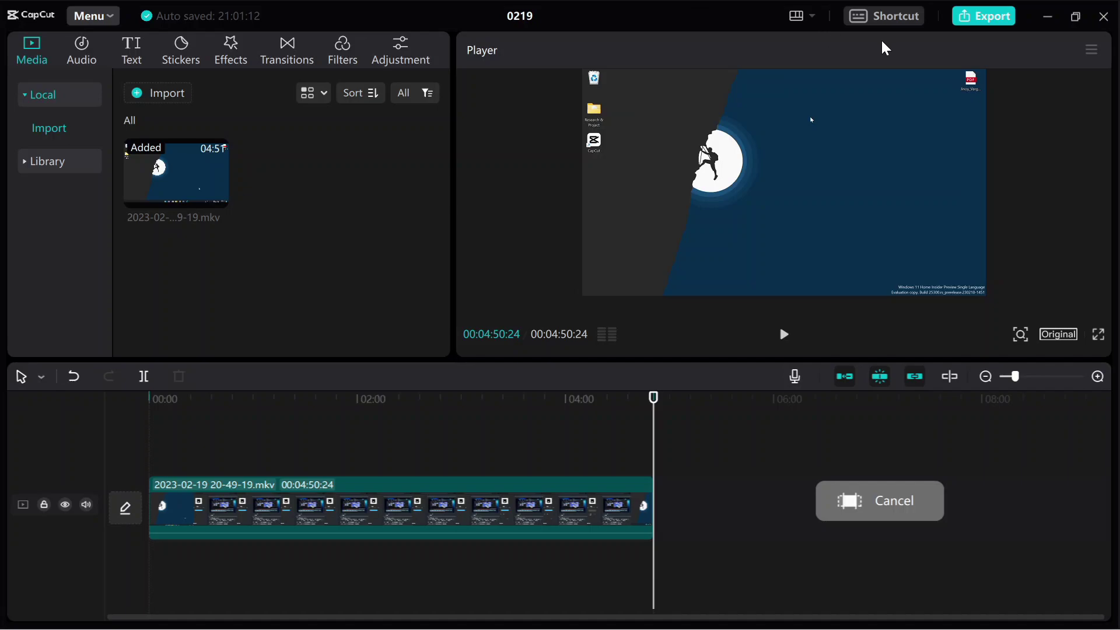
left_click(1083, 54)
- Close the CapCut editor window with its X button
left_click(1104, 17)
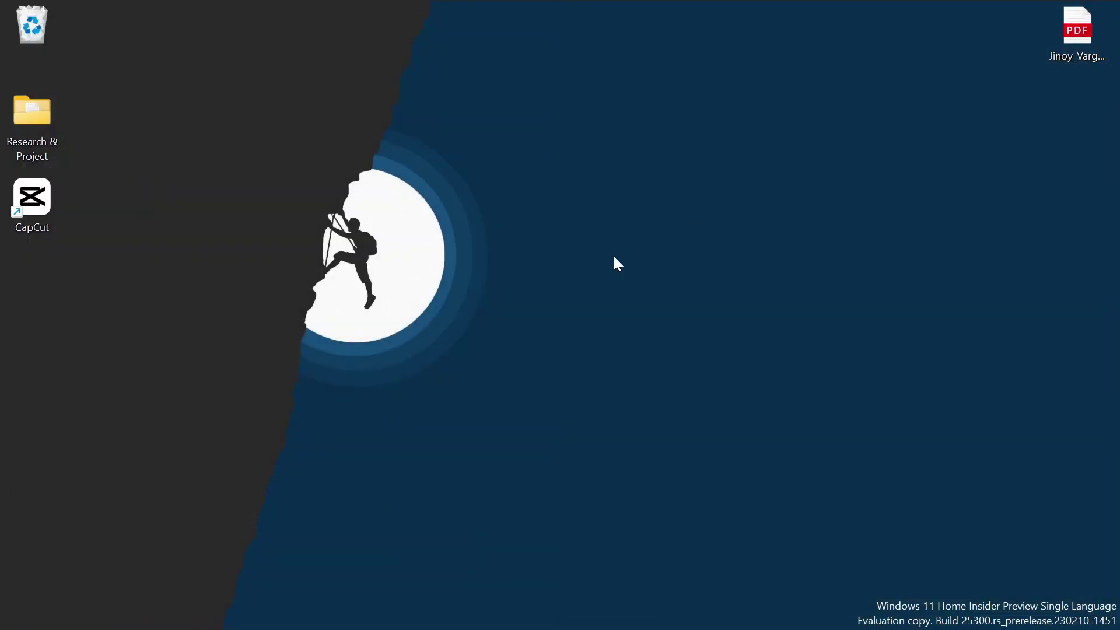